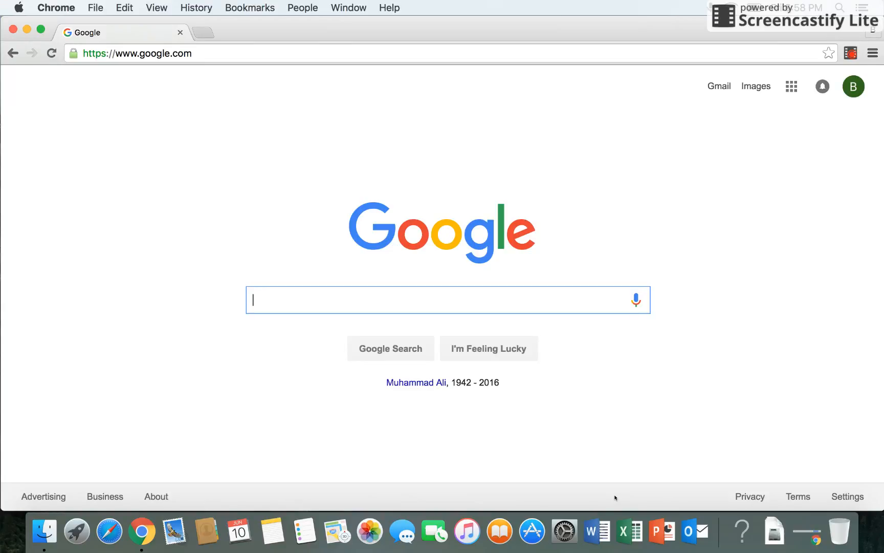
- Load remind.com from the Chrome address bar
left_click(583, 51)
type("remind.c")
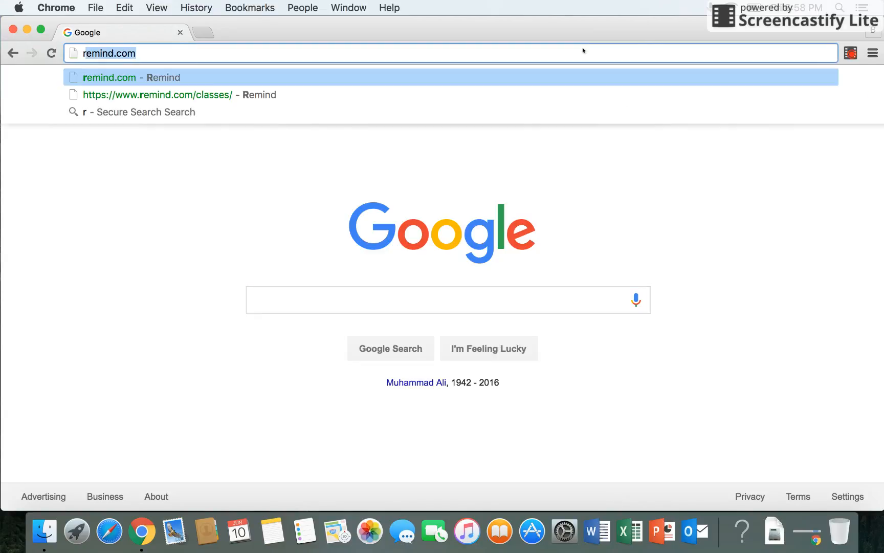
key("Return")
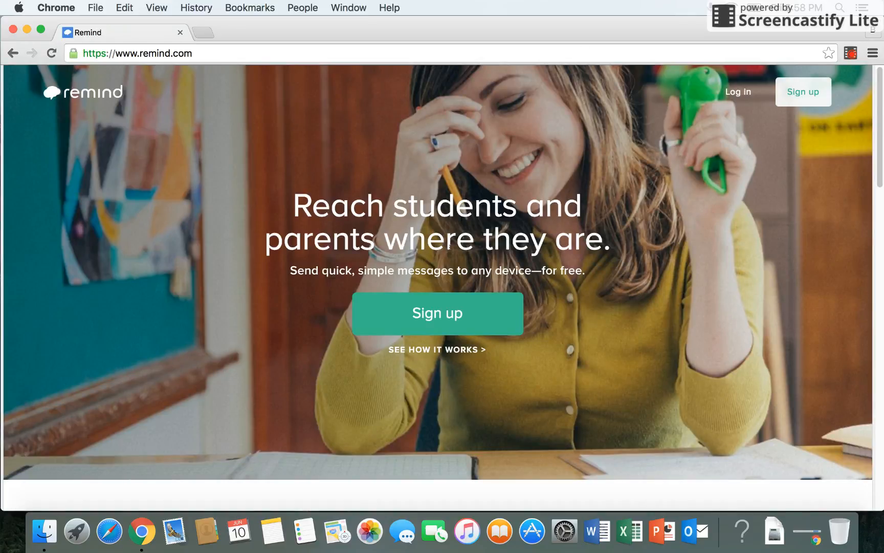
- Play the 'See how it works' video on the Remind homepage
left_click(437, 350)
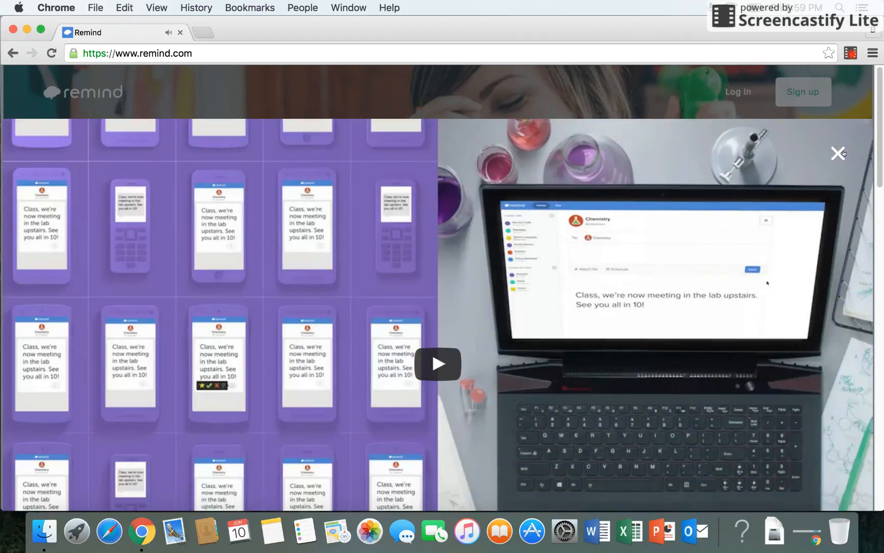
- Close the video and begin signing up with the saved e-mail address
left_click(838, 153)
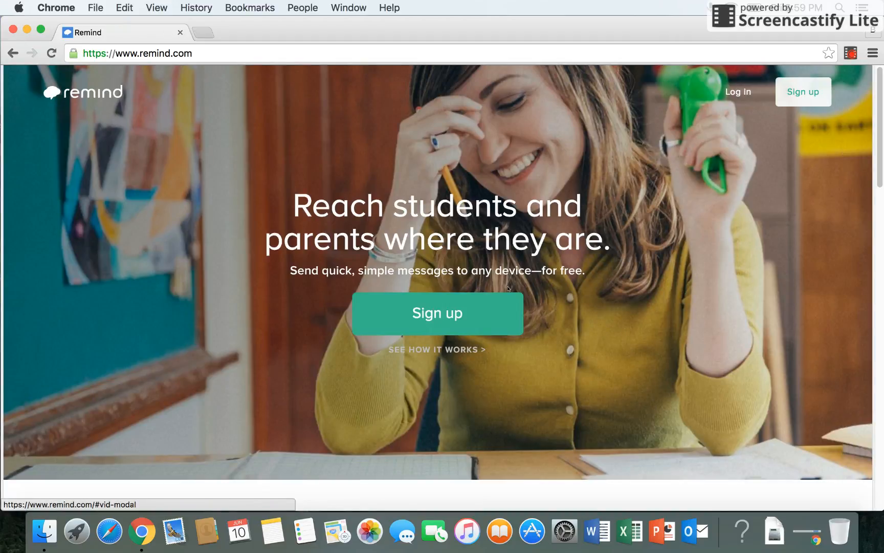
left_click(459, 320)
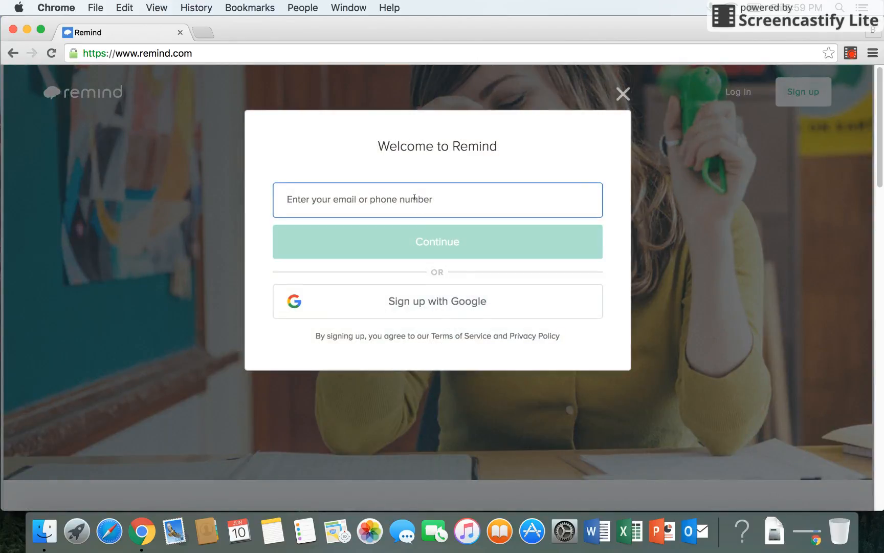
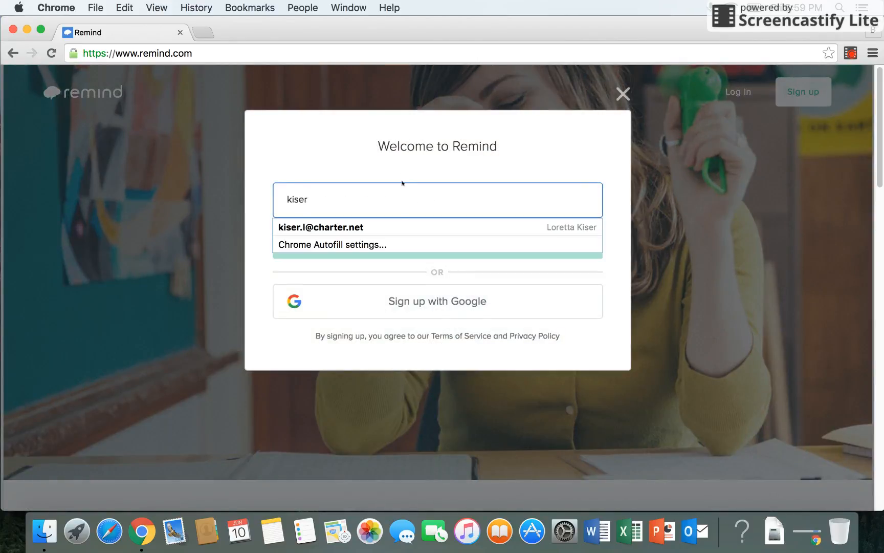
left_click(390, 228)
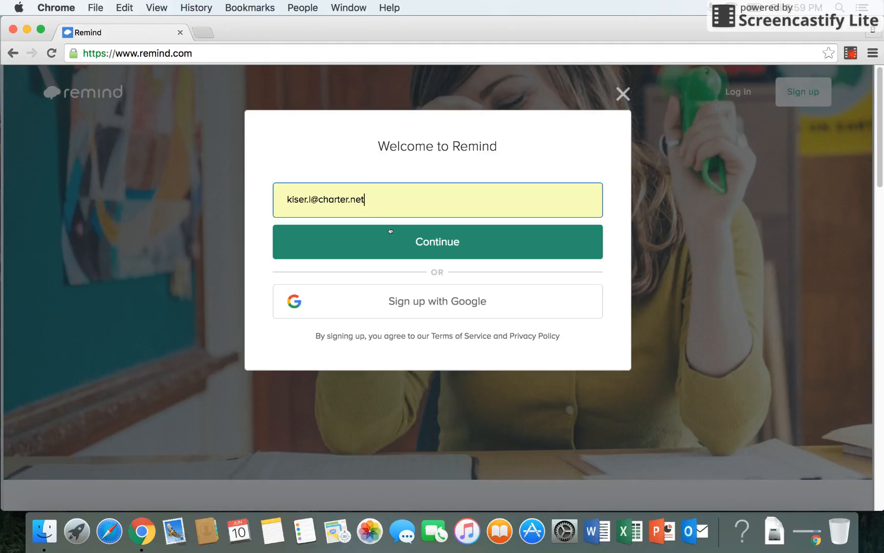
left_click(390, 230)
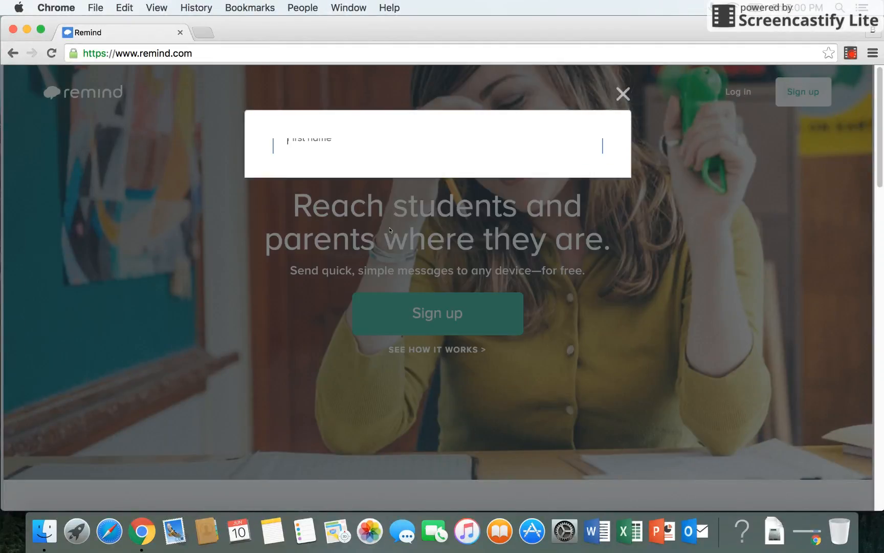
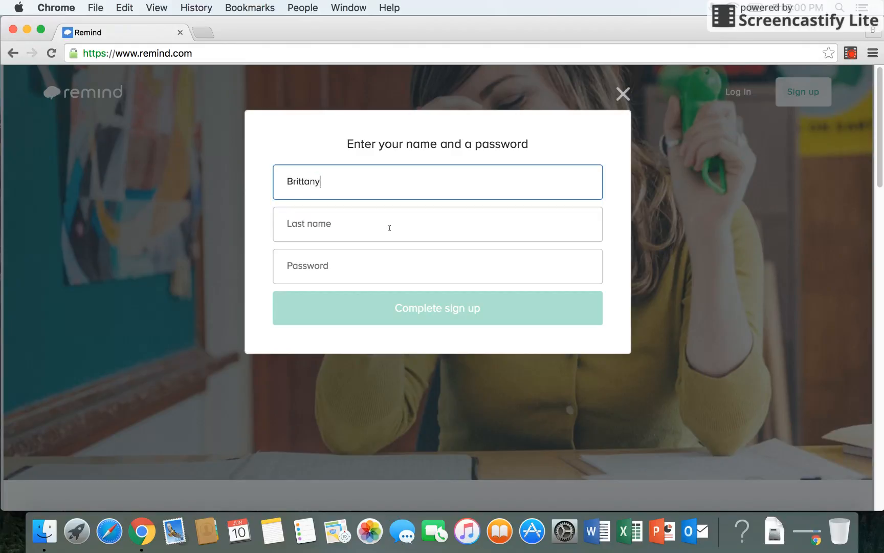
- Enter the user's first name, last name and a password, and submit the form
key("Tab")
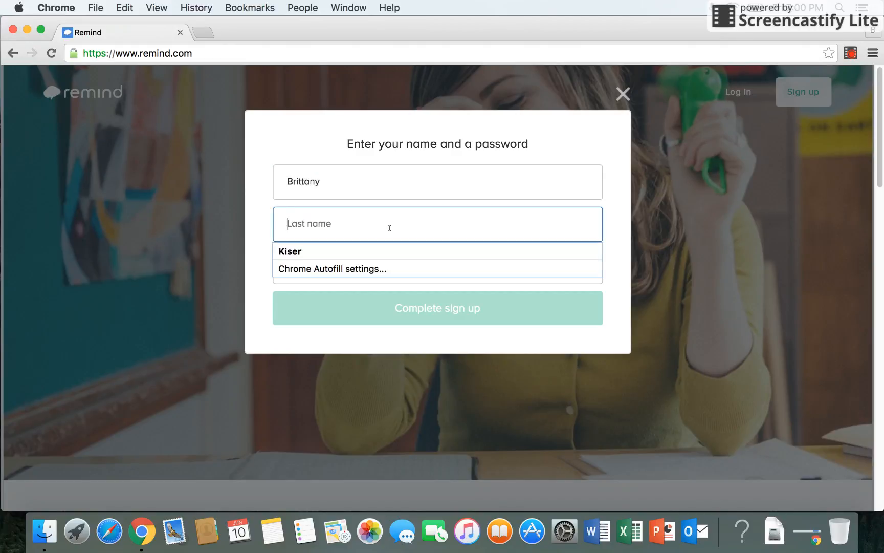
key("Tab")
type("••••••")
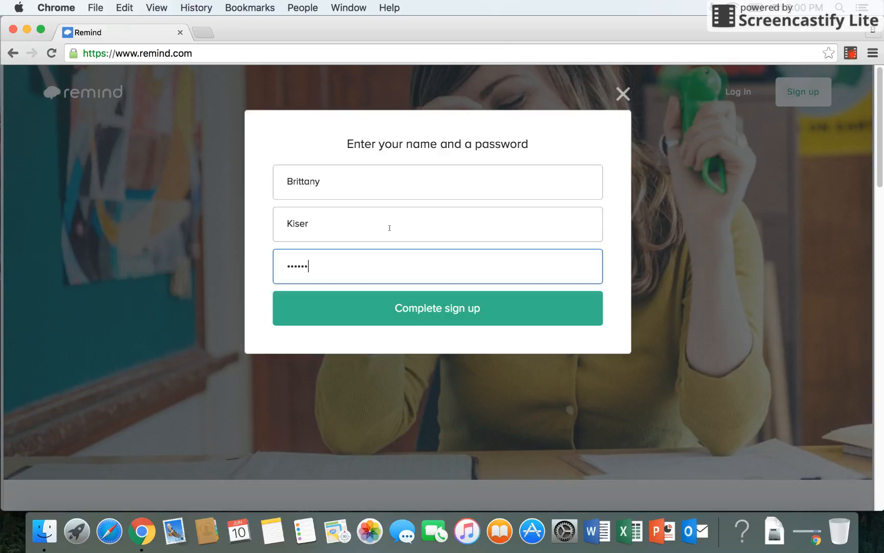
key("Return")
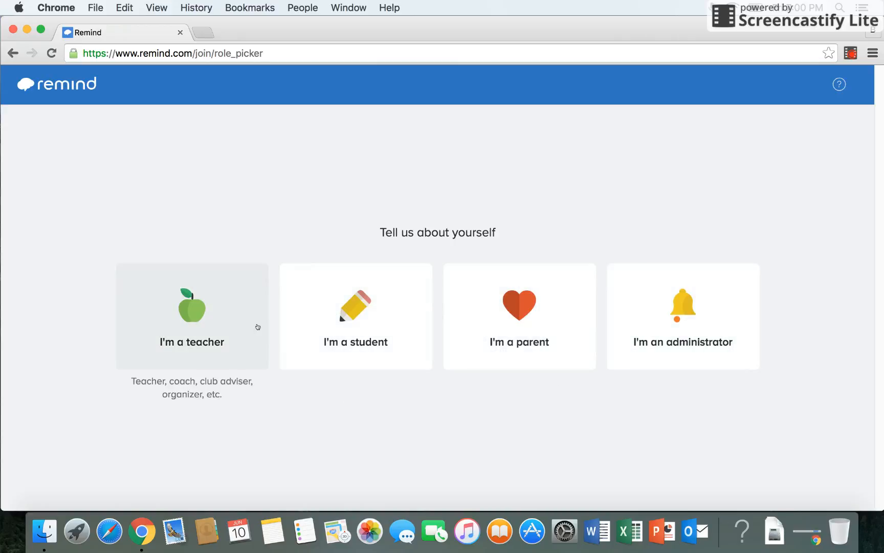
- Choose the teacher role with the title Miss and continue
left_click(232, 331)
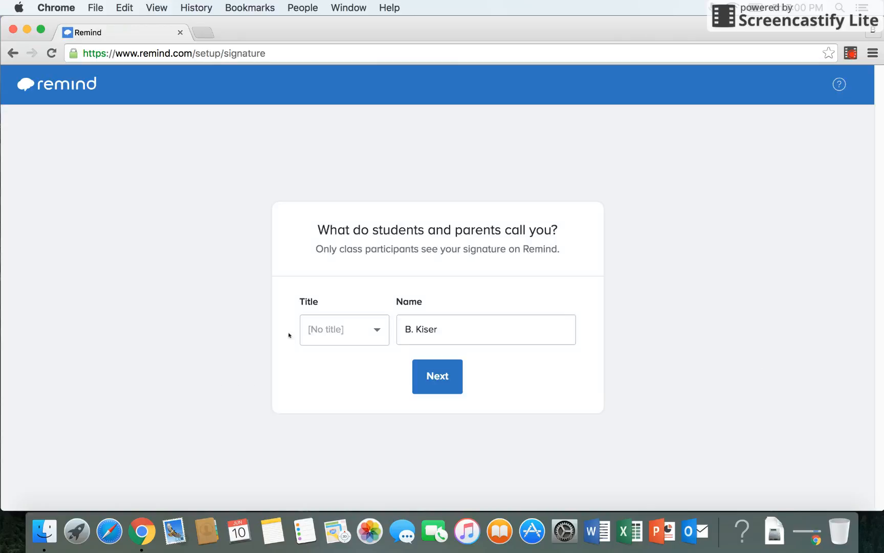
left_click(340, 332)
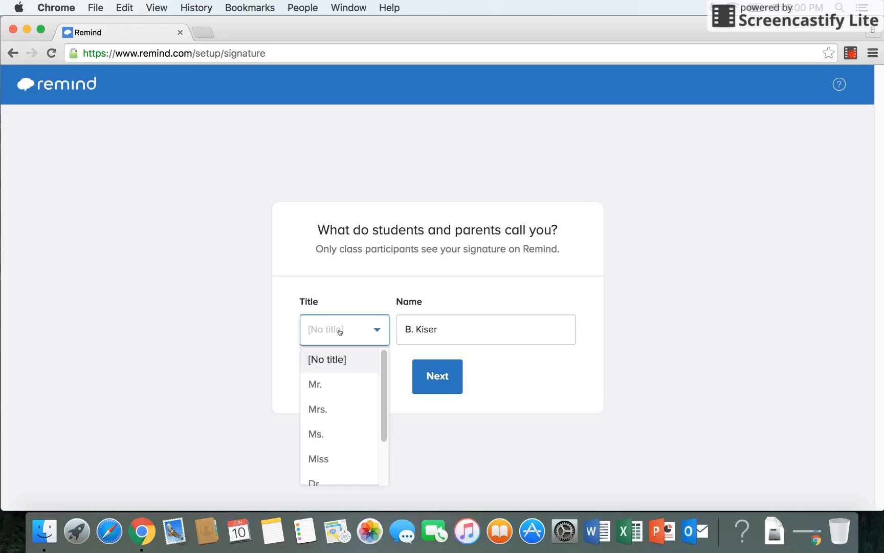
left_click(342, 459)
left_click(446, 383)
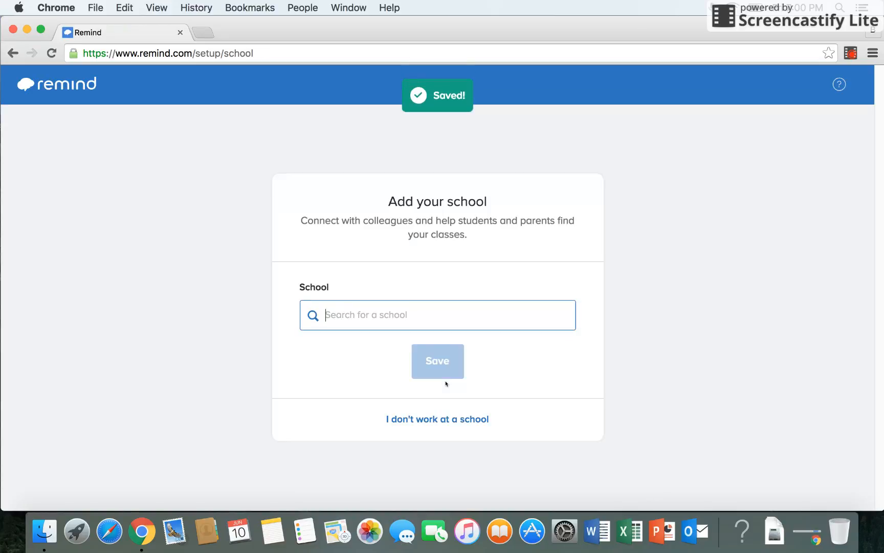
- Select Prattville Jr High School as the school and save it
type("P")
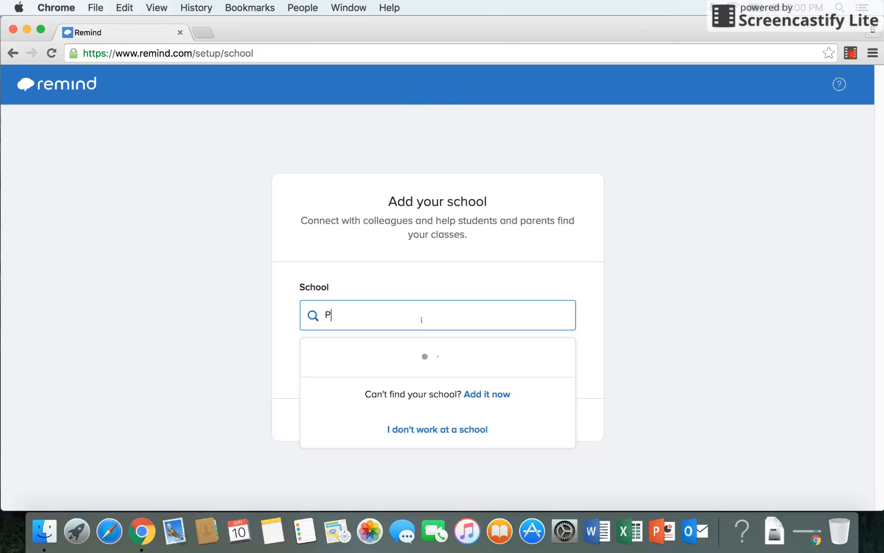
type("rattville")
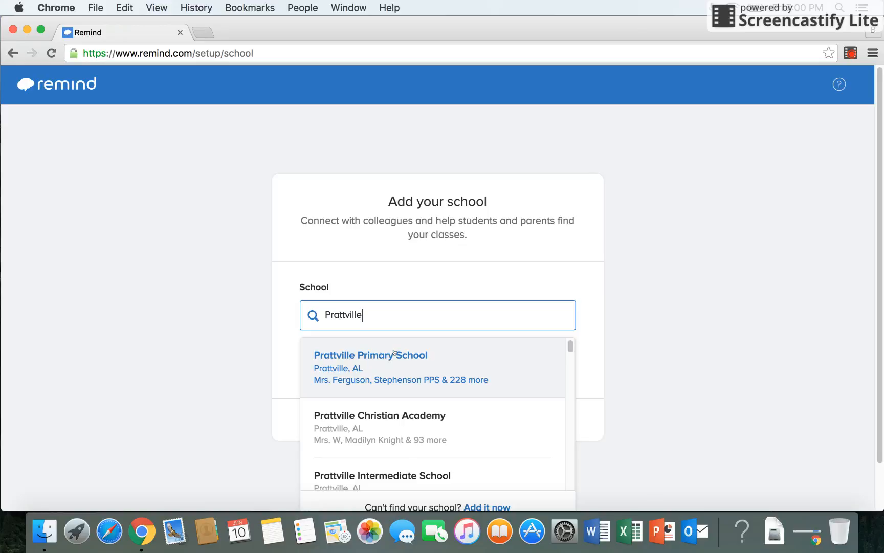
type(" Junior")
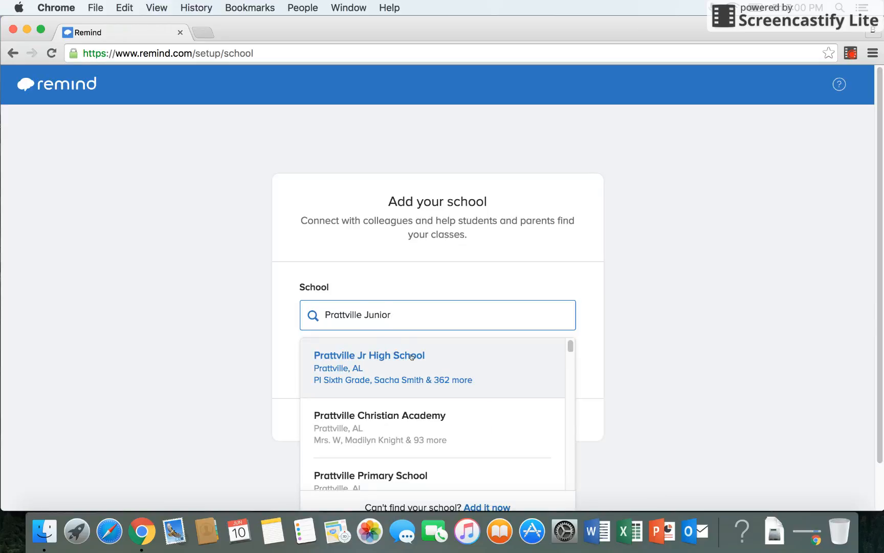
left_click(412, 356)
left_click(441, 357)
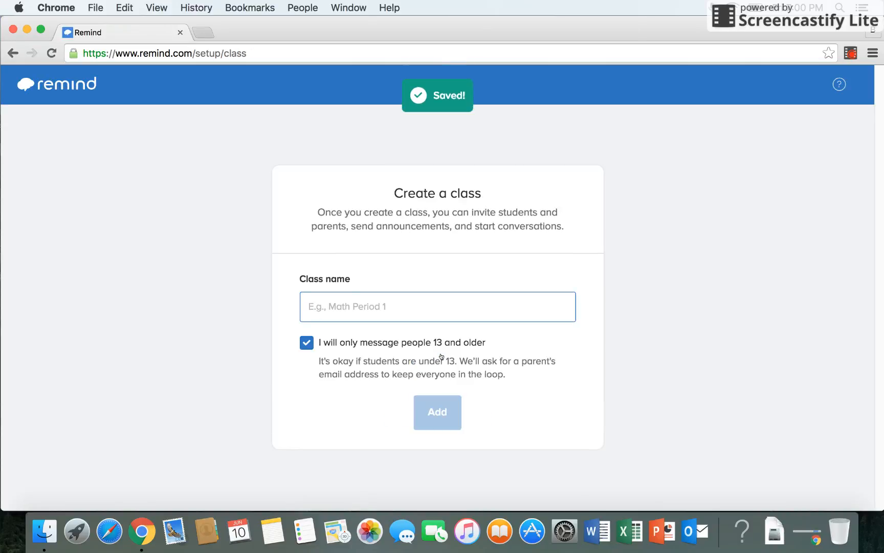
- Add a class named 'World History 8' using the autocomplete suggestion
type("Worl")
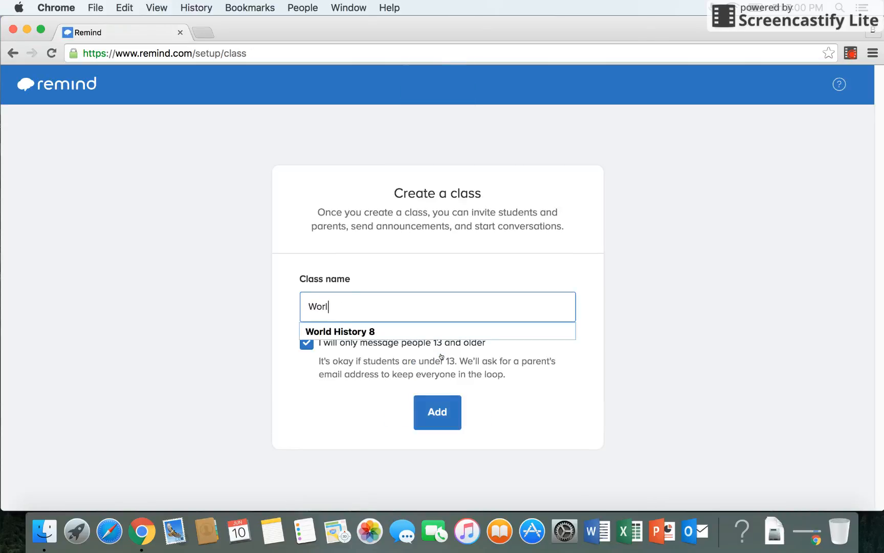
left_click(434, 331)
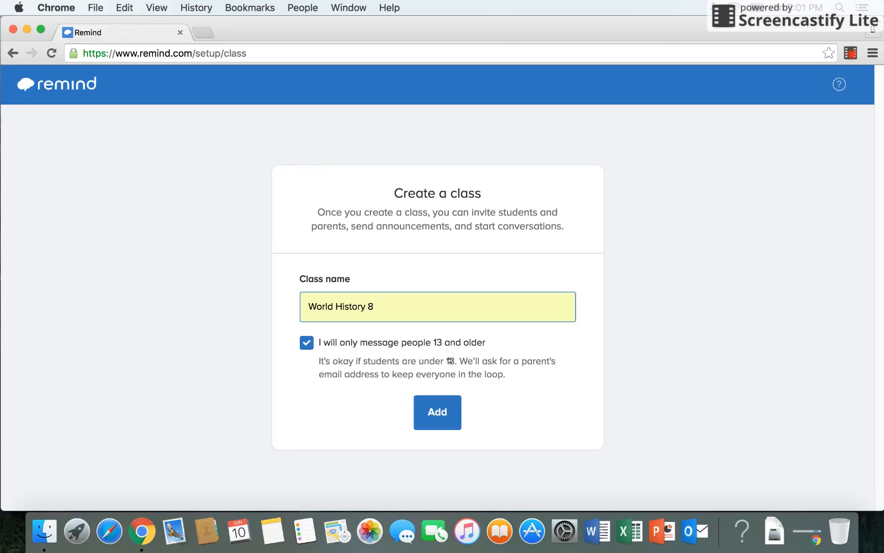
left_click(458, 405)
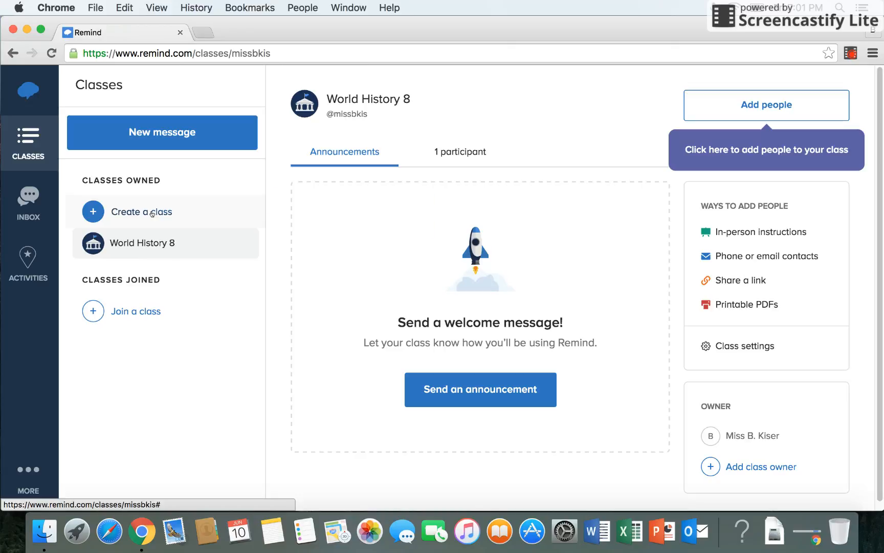
- Create another class named '1st Period' from the suggested name
left_click(117, 213)
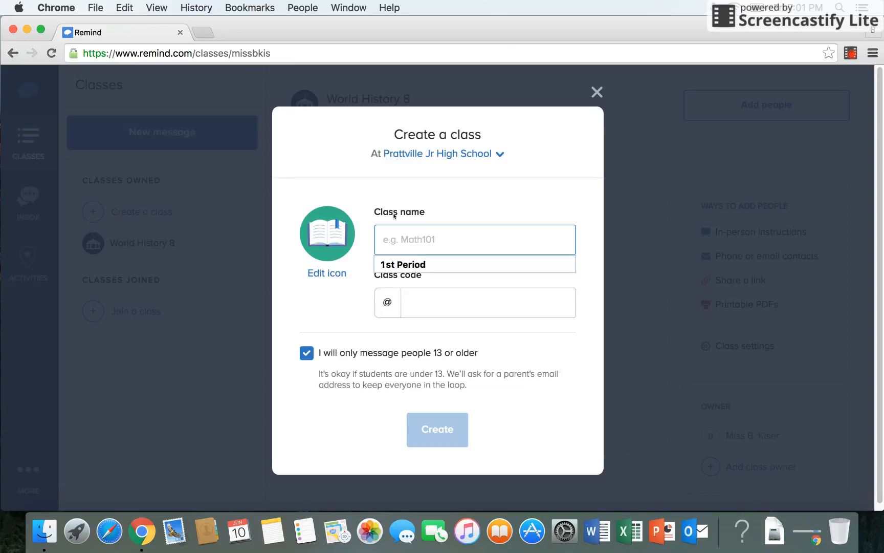
type("1st")
left_click(423, 270)
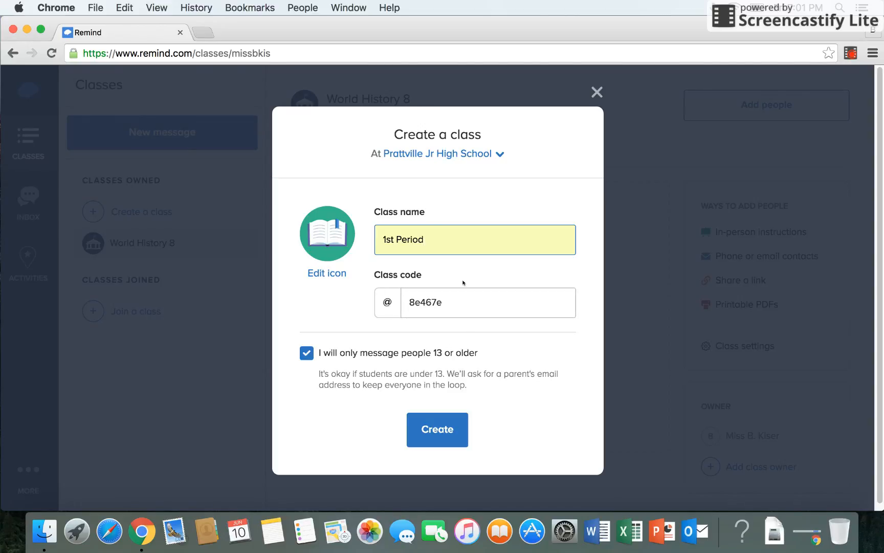
left_click(447, 444)
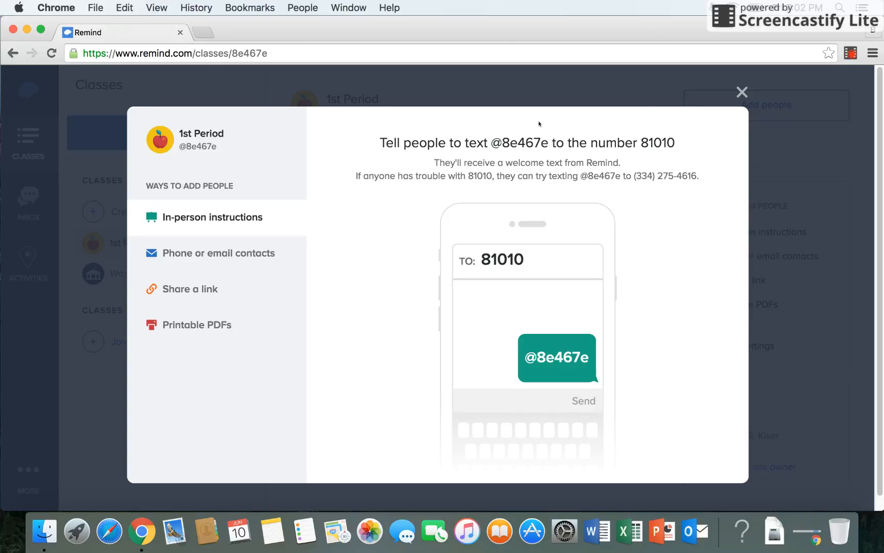
- Review the in-person, phone/email, share-link and printable-PDF join options, then close the window
left_click_drag(491, 143, 686, 152)
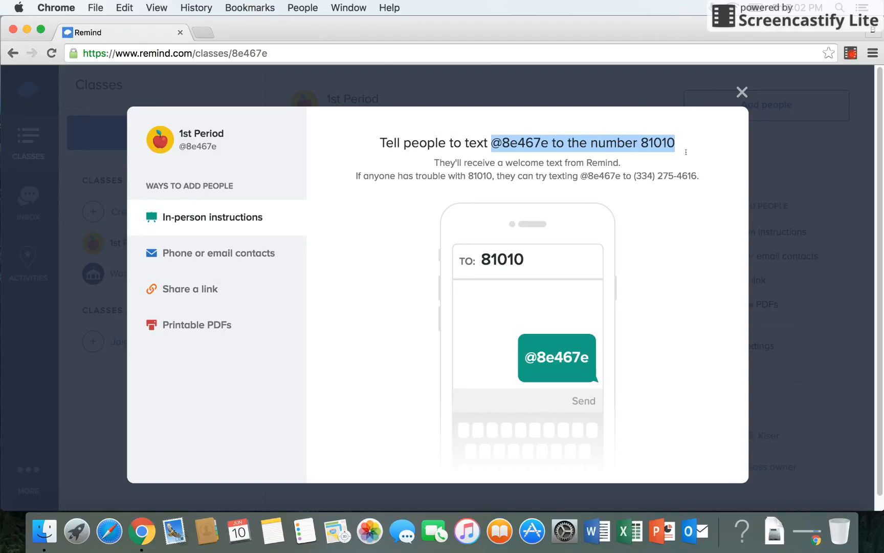
left_click(265, 255)
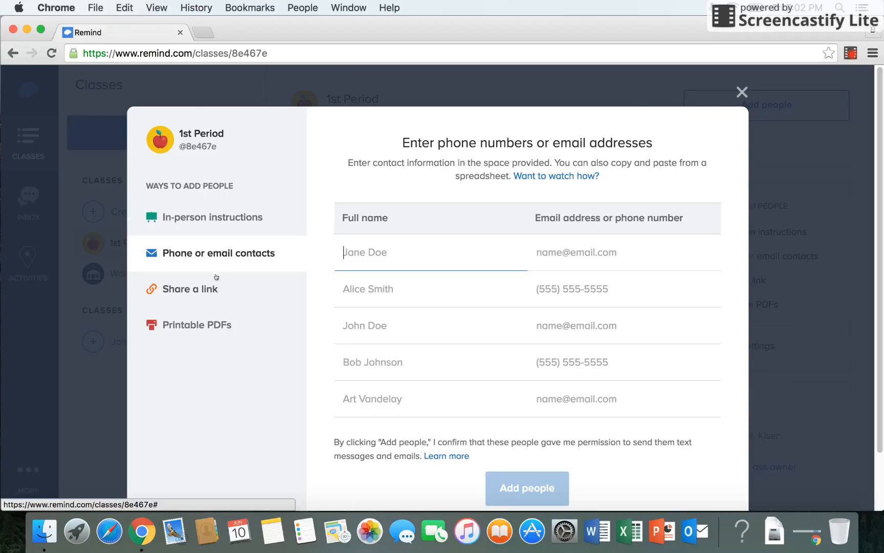
left_click(209, 290)
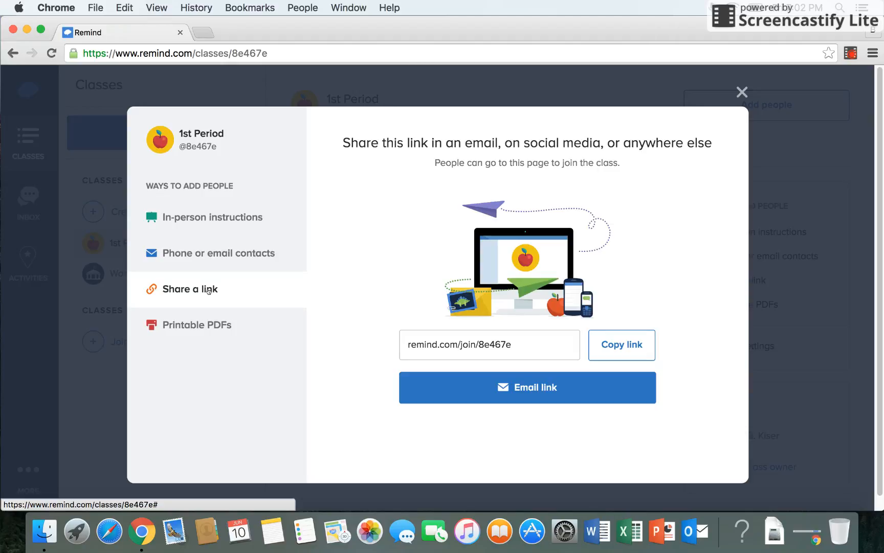
left_click(200, 321)
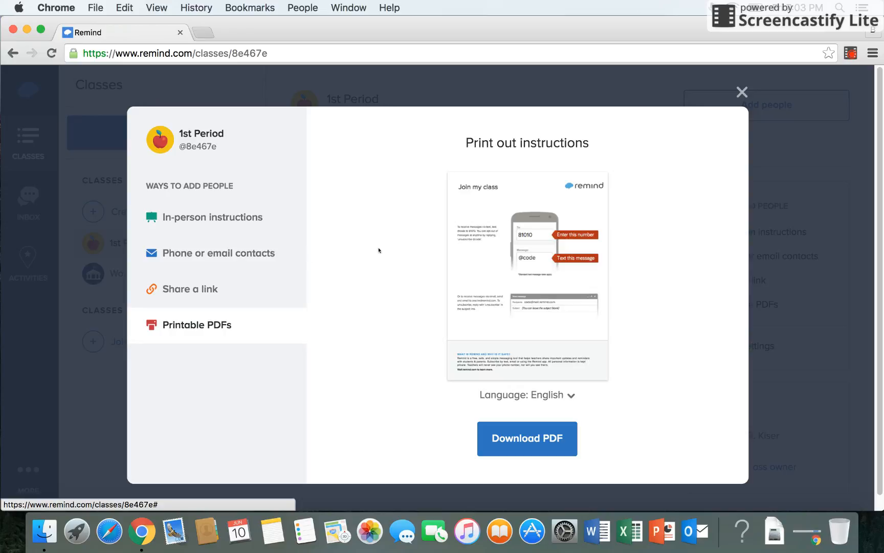
left_click(742, 93)
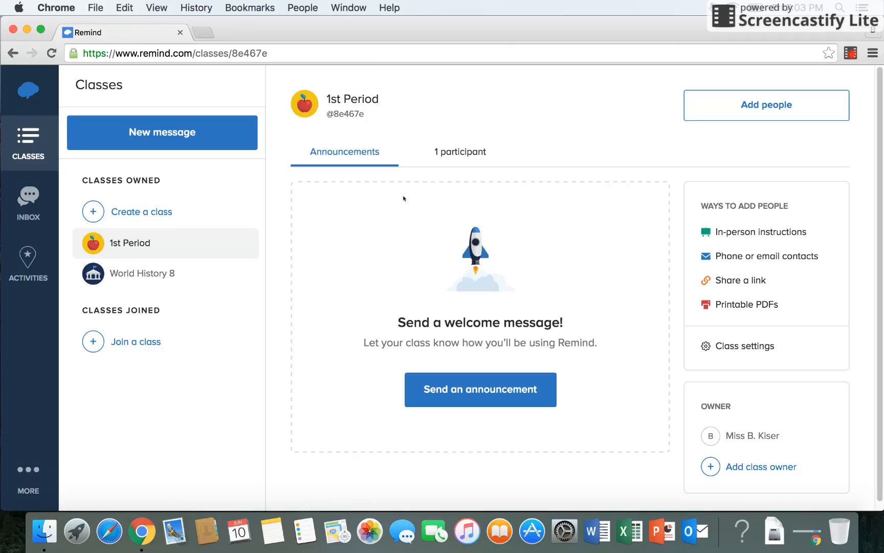
- Start a class announcement to 1st Period with the default welcome text
left_click(465, 379)
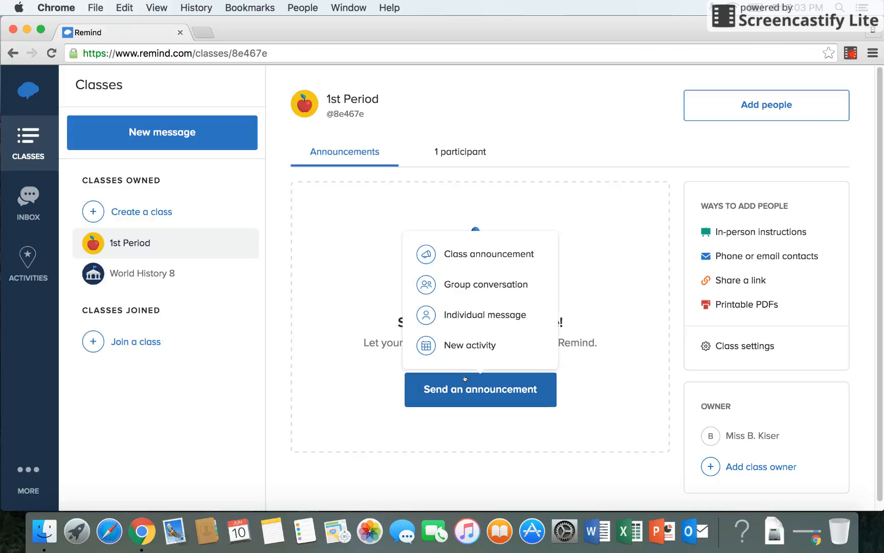
left_click(476, 259)
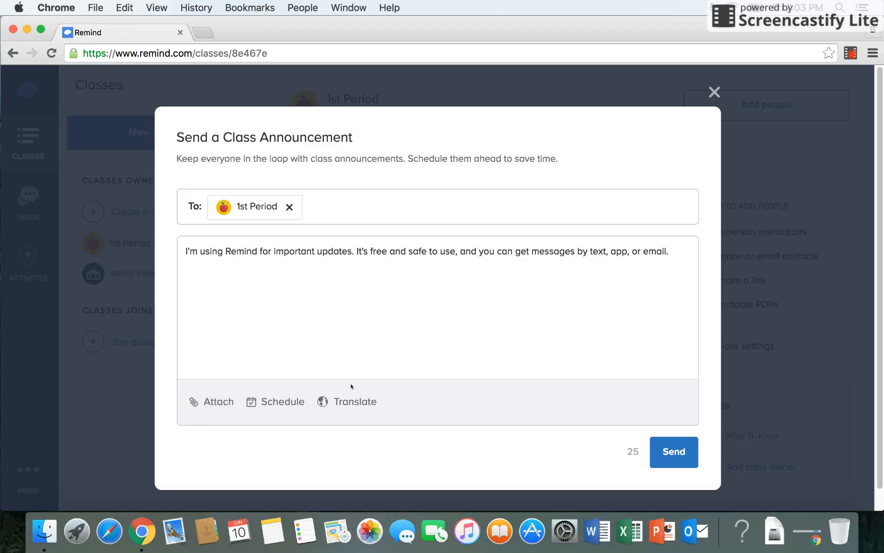
left_click(223, 401)
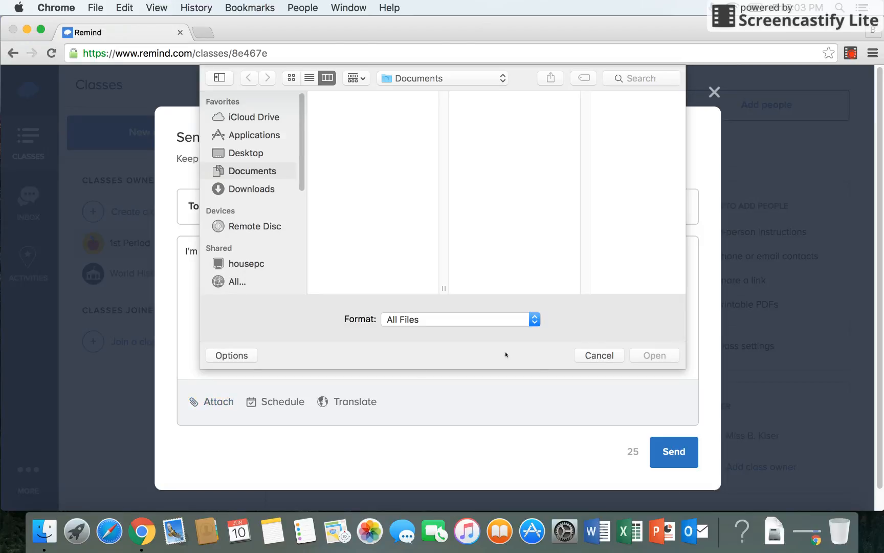
left_click(594, 356)
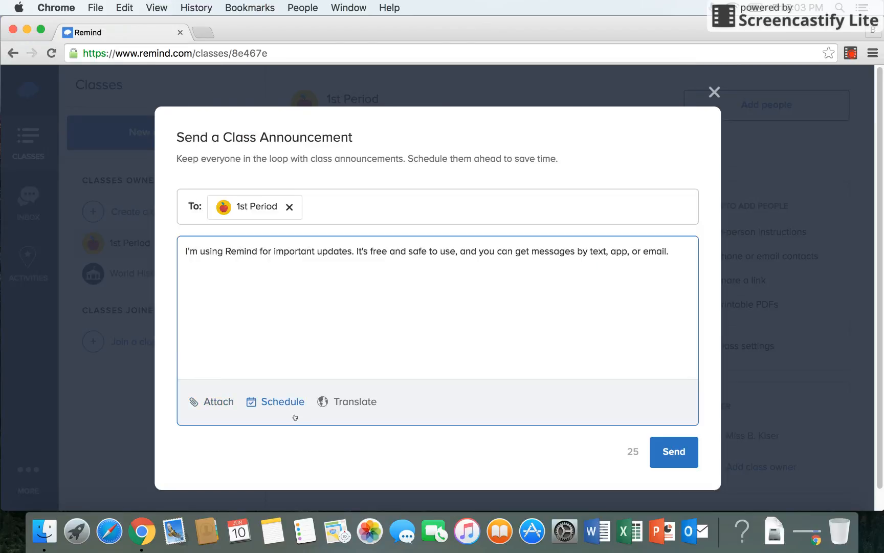
- Schedule the announcement for 6/10/2016 at 7:35 PM and show the translation languages
left_click(281, 404)
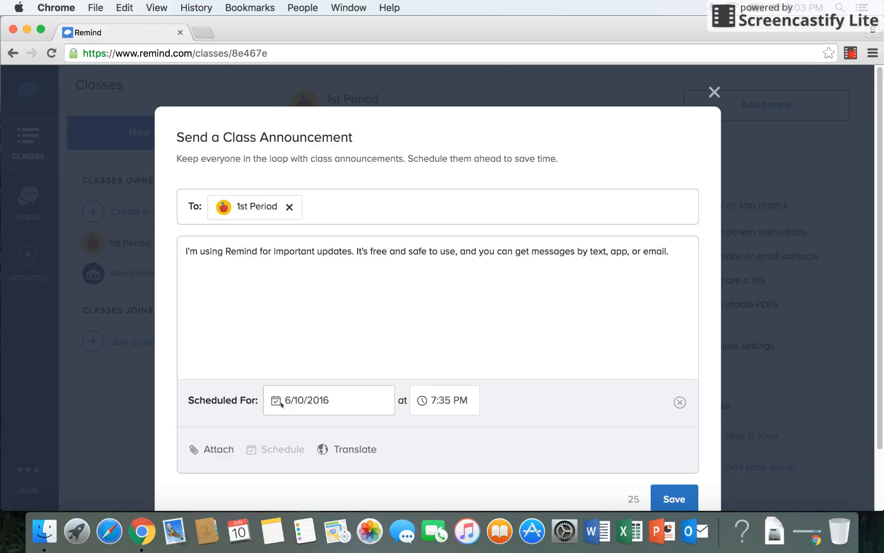
left_click(338, 405)
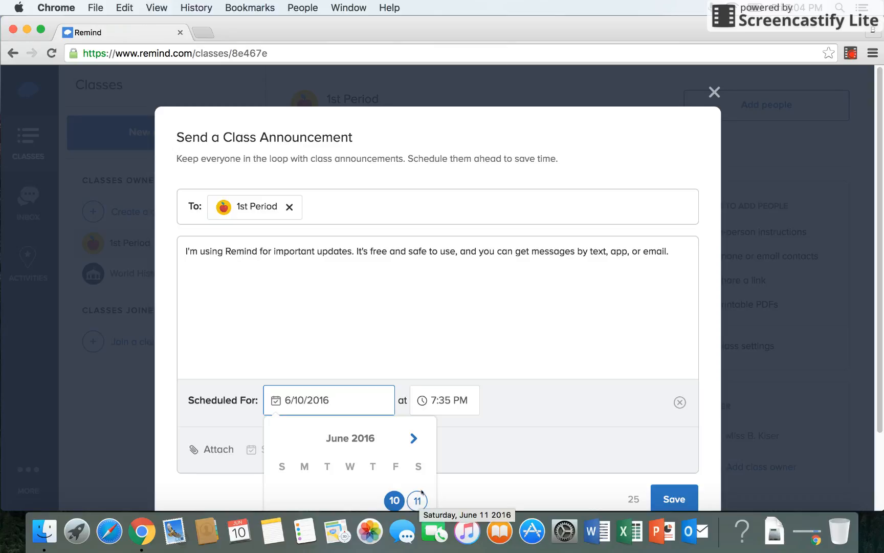
left_click(464, 446)
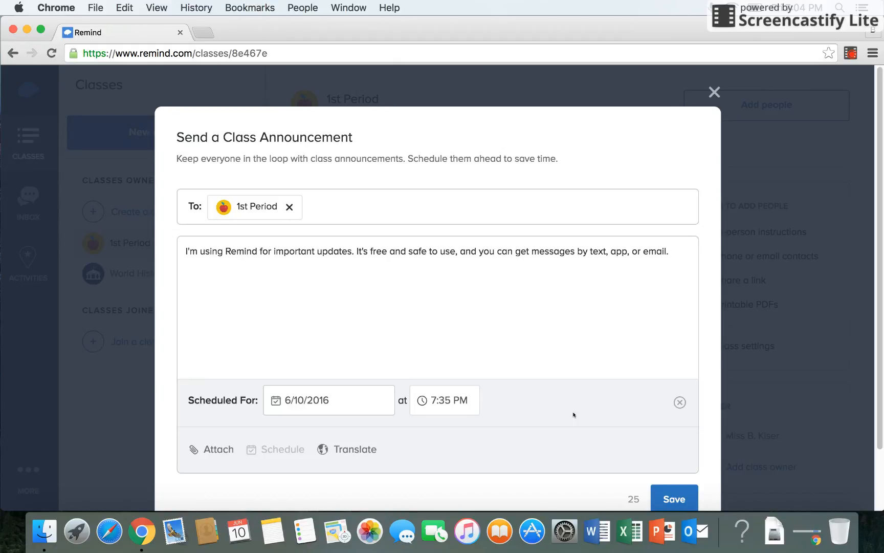
left_click(369, 450)
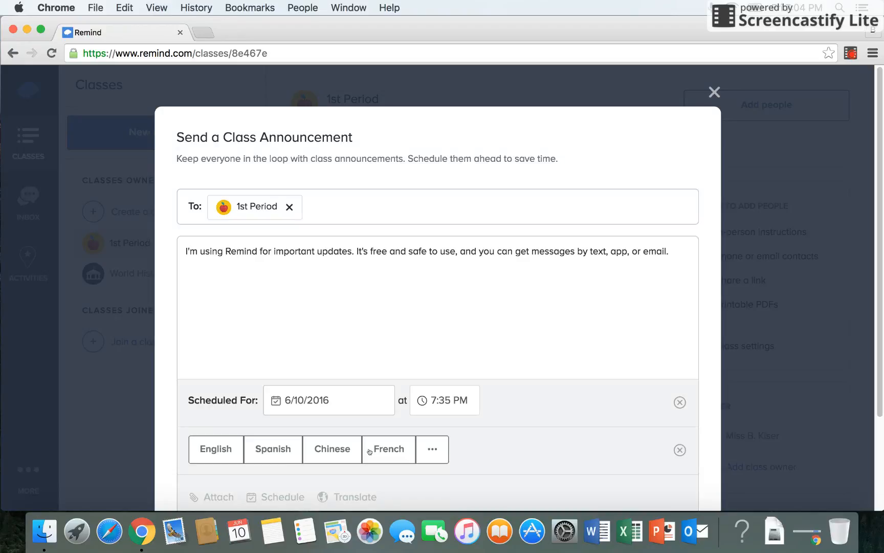
- Translate the announcement into Korean, then discard the draft
left_click(433, 450)
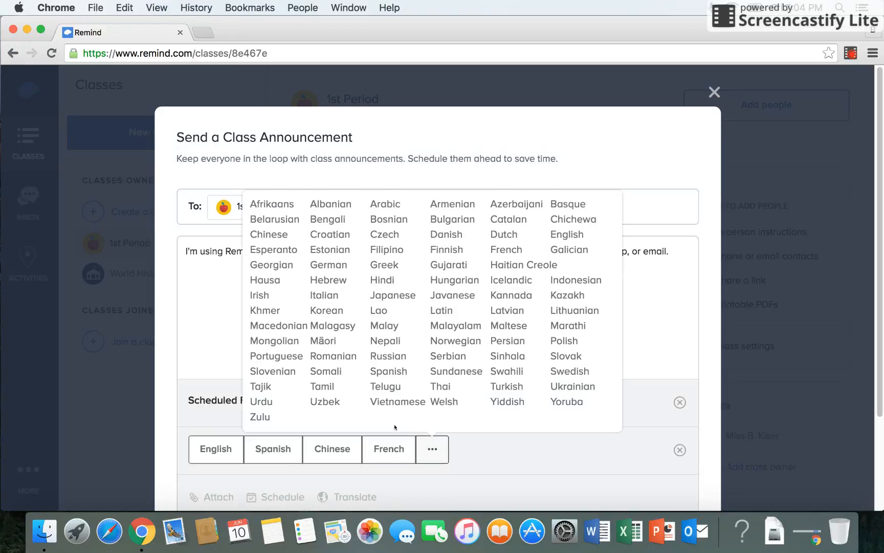
left_click(319, 311)
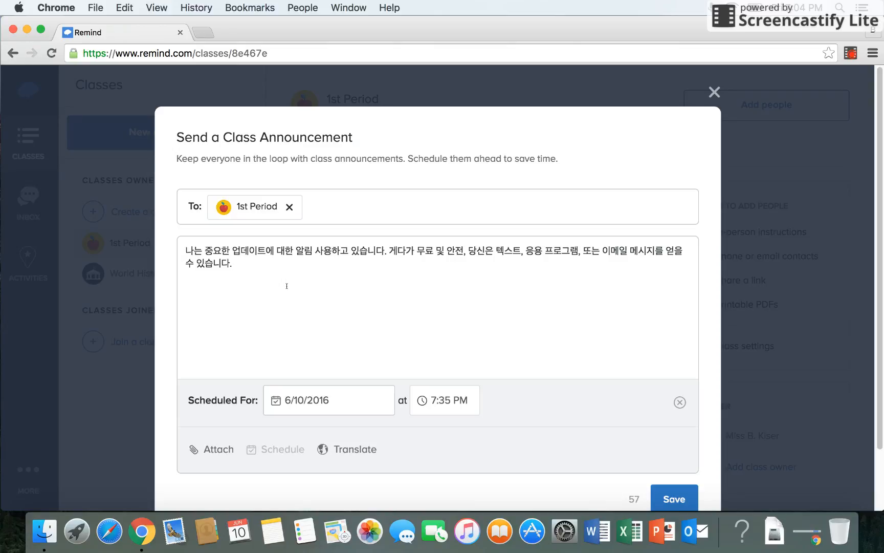
left_click(715, 92)
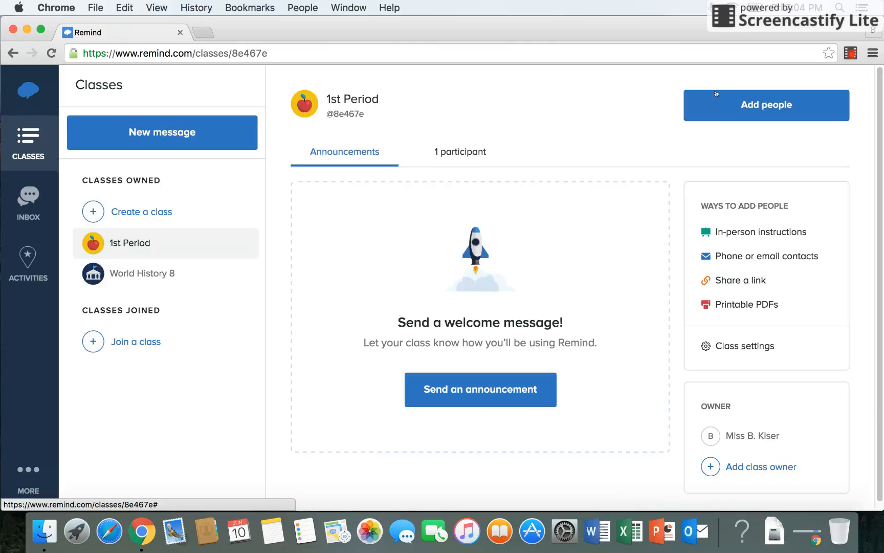
- Start a new activity announcement titled 'Field Trip'
left_click(496, 394)
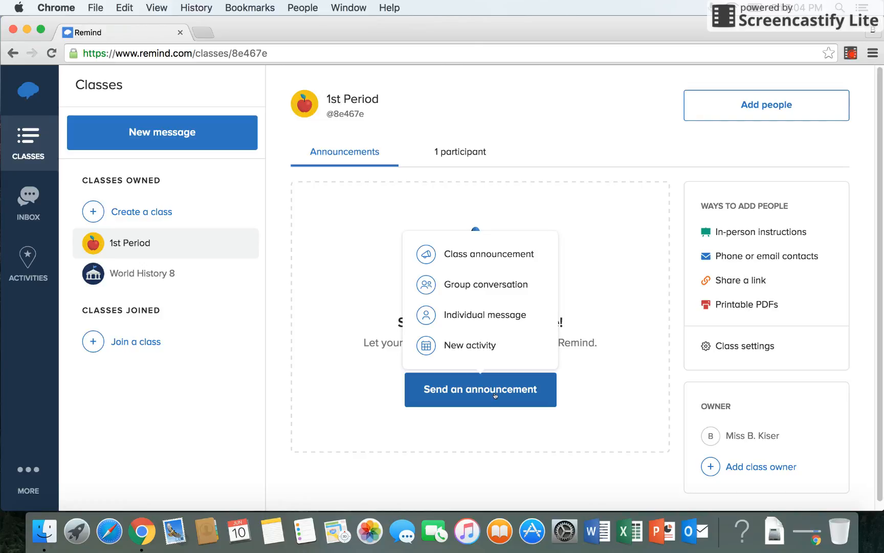
left_click(480, 358)
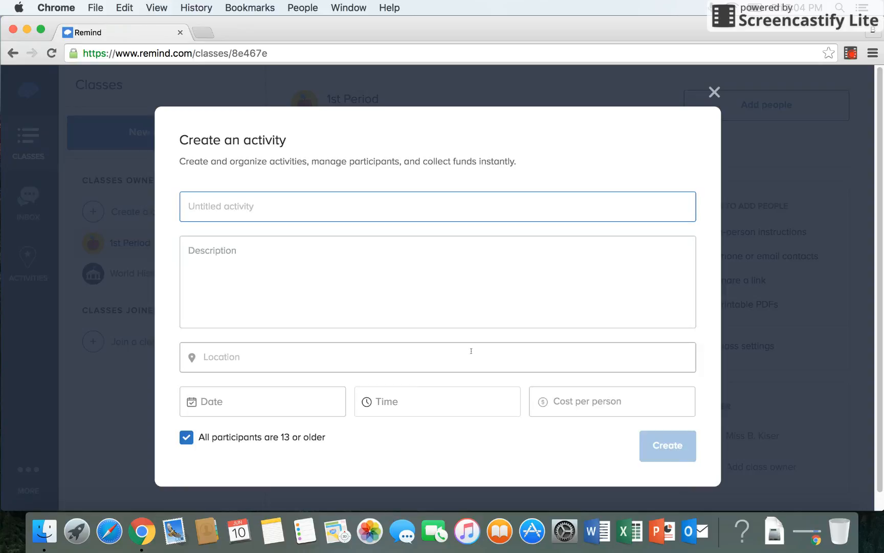
type("Filed")
key("BackSpace")
key("BackSpace")
key("BackSpace")
type("elf")
key("BackSpace")
type("d Trip")
- Give the activity the description 'Zoo' and the location 'Montgomery'
key("Tab")
type("Zoo")
key("Tab")
type("Montgomery")
key("Tab")
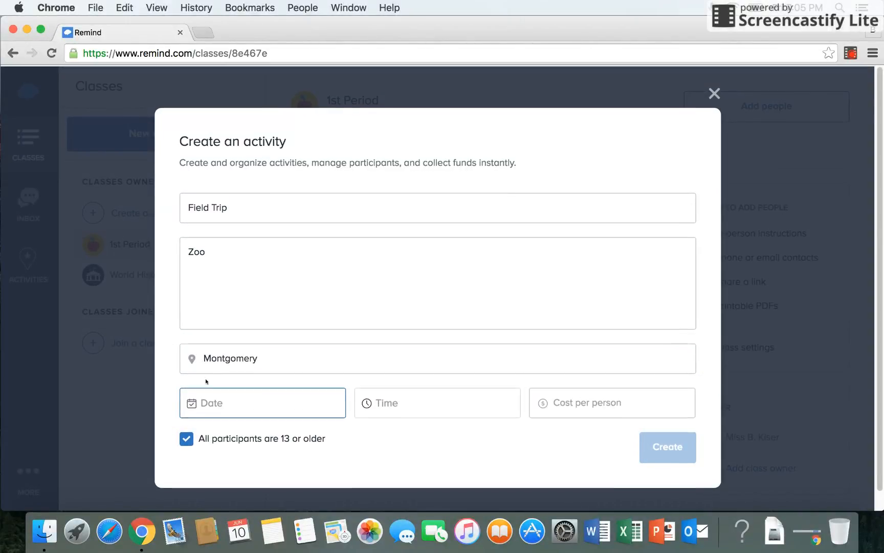
- Set the activity date to June 11, 2016 and time to 12:05 AM, then create it
left_click(199, 404)
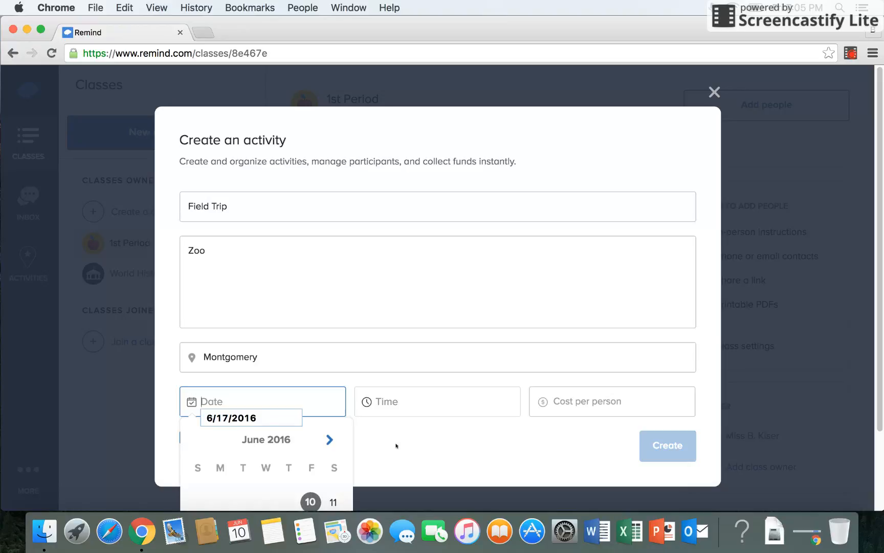
left_click(334, 495)
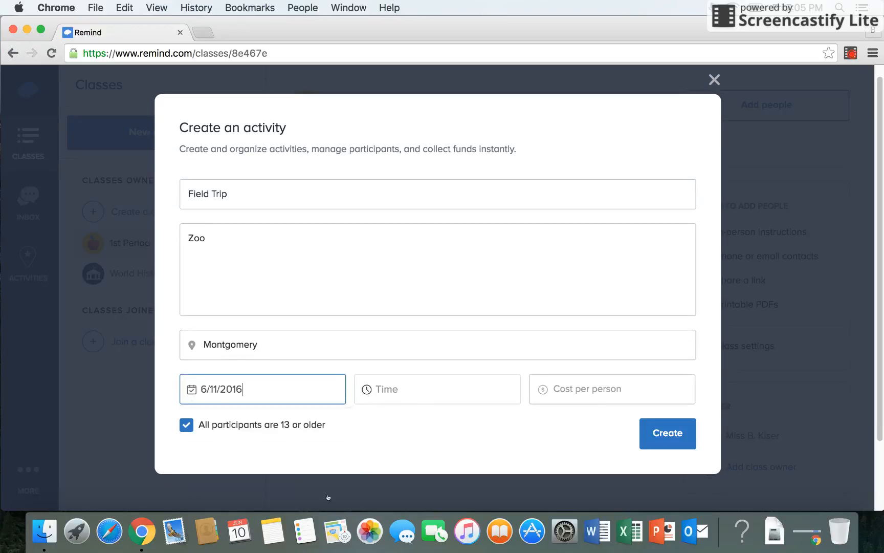
left_click(376, 390)
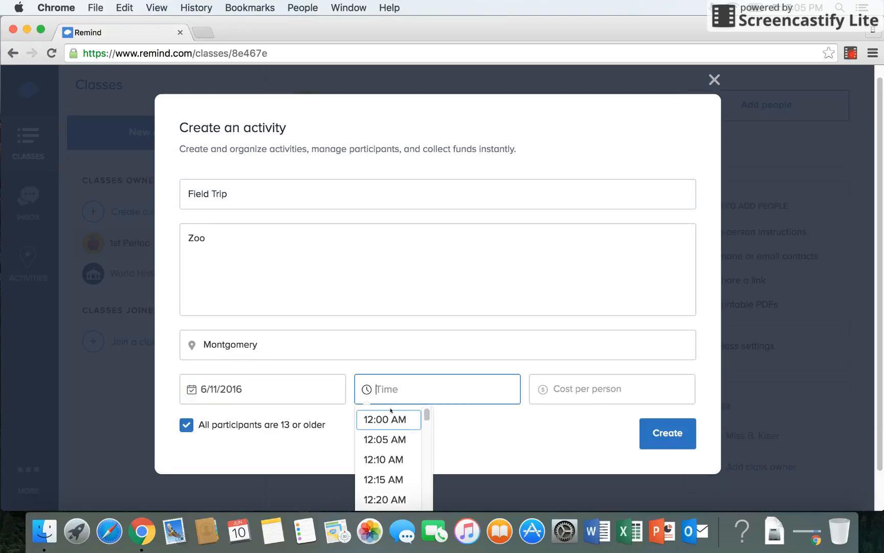
left_click(384, 439)
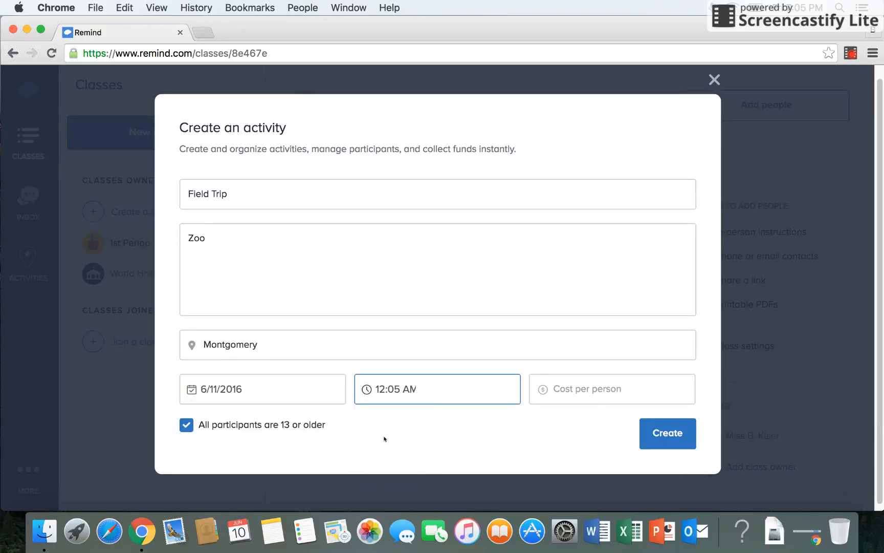
left_click(642, 437)
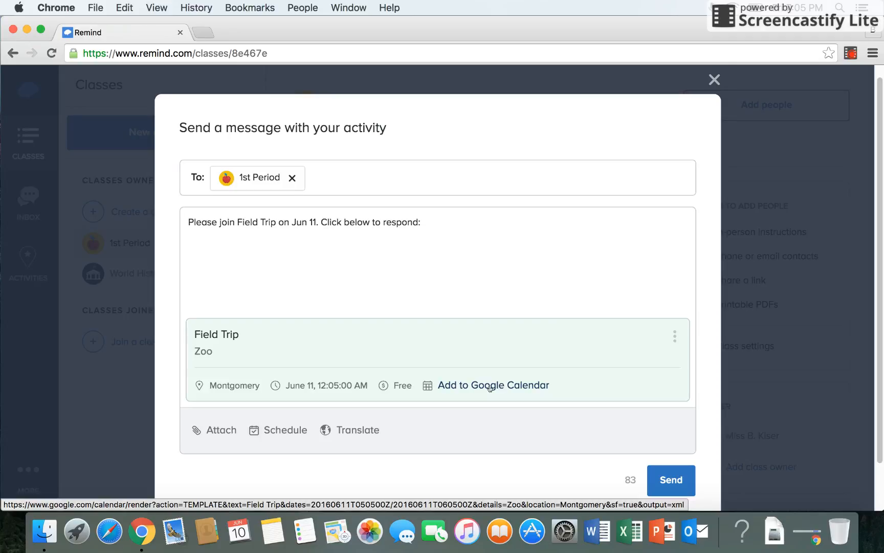
- Send the Field Trip activity to 1st Period and decline desktop notifications
left_click(673, 478)
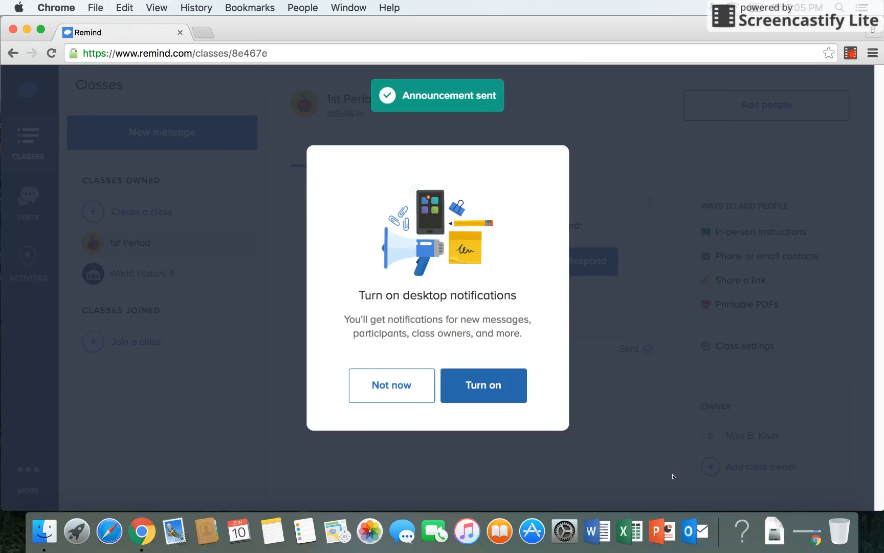
left_click(434, 385)
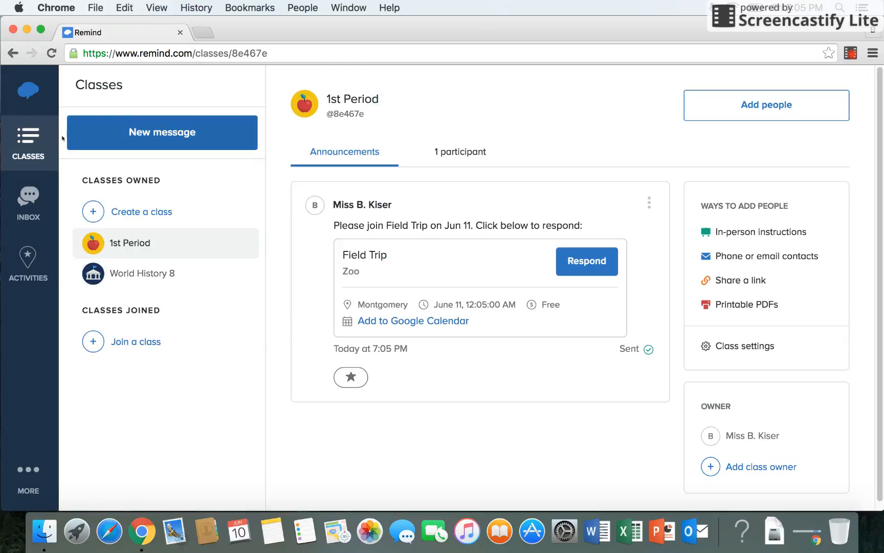
- From the inbox, send an individual message reading 'hey' to a fellow teacher
left_click(45, 205)
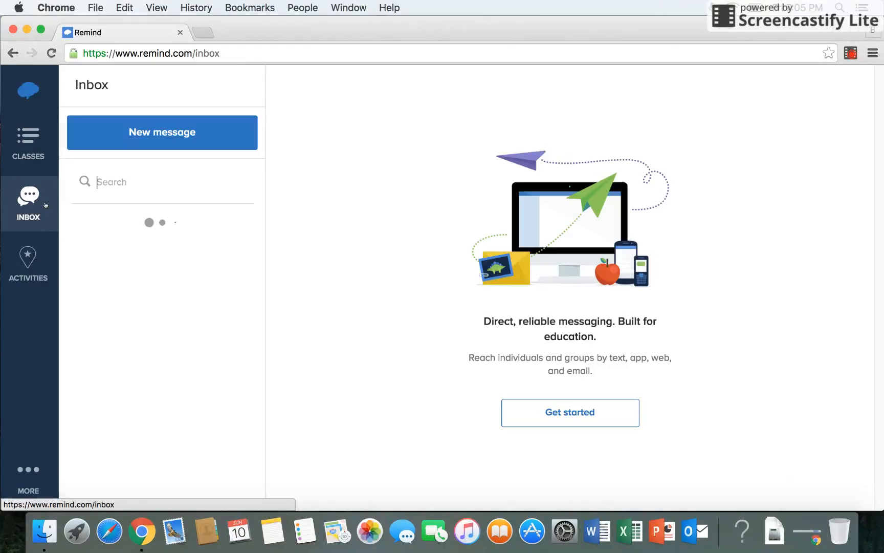
left_click(115, 145)
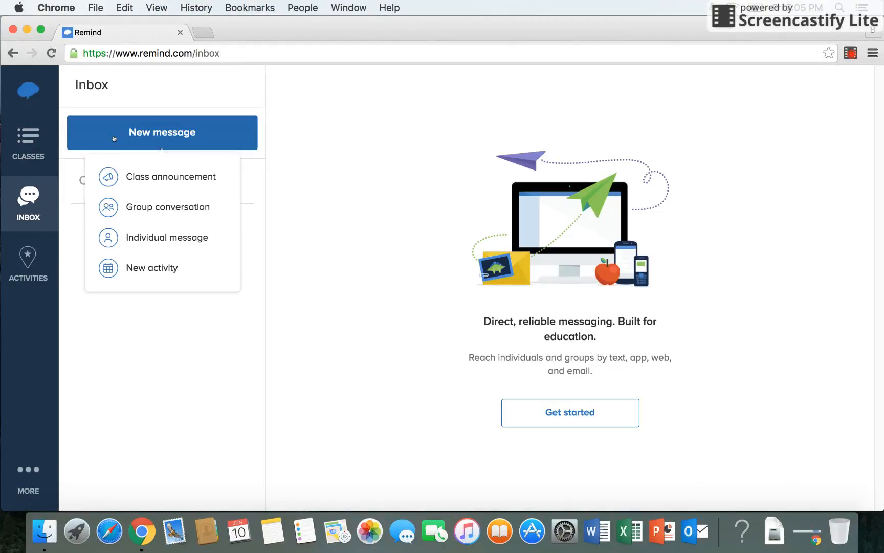
left_click(174, 238)
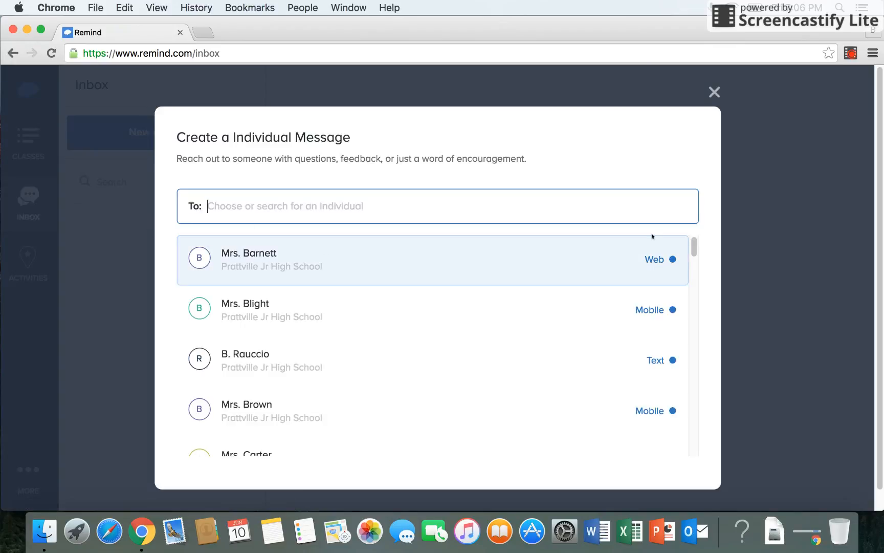
left_click_drag(694, 250, 695, 271)
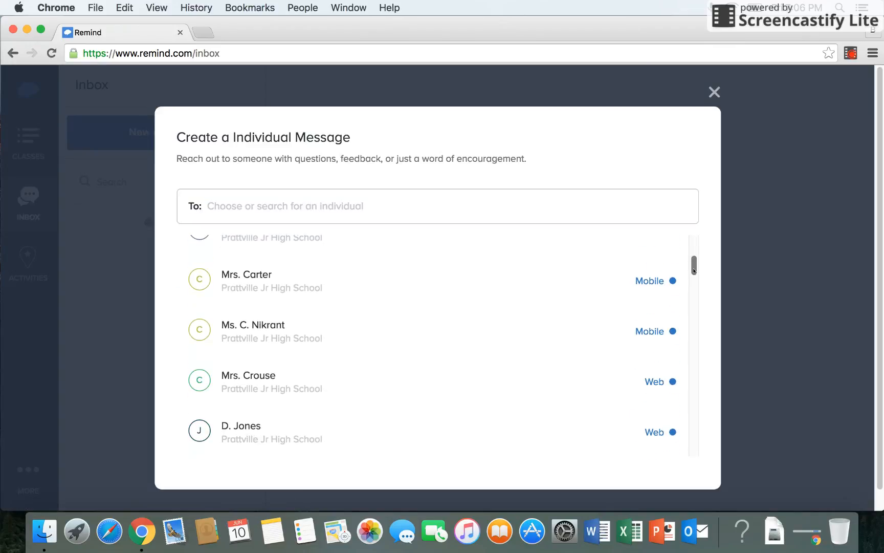
left_click(602, 320)
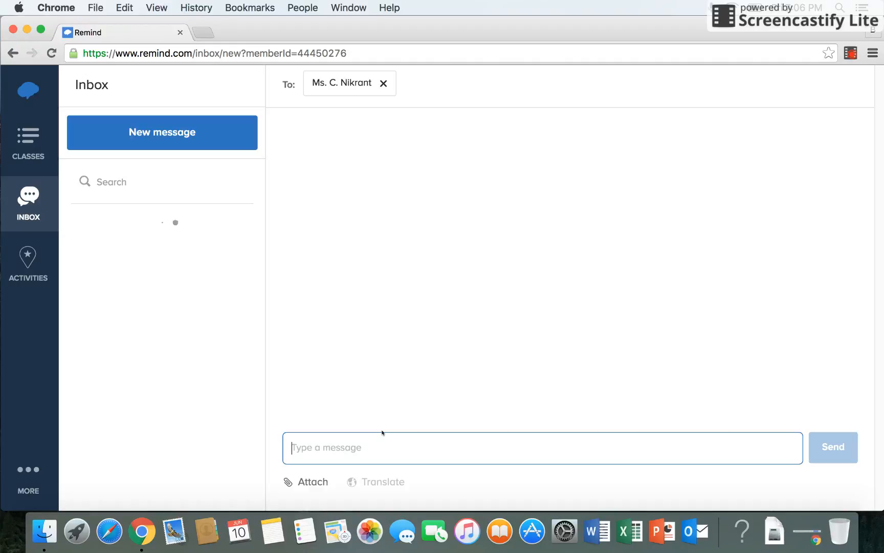
type("hey")
left_click(835, 447)
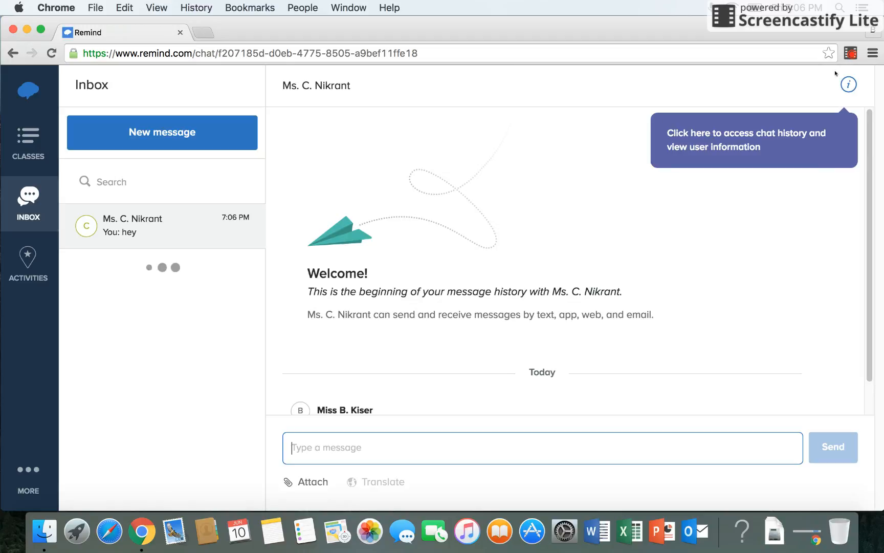
left_click(29, 479)
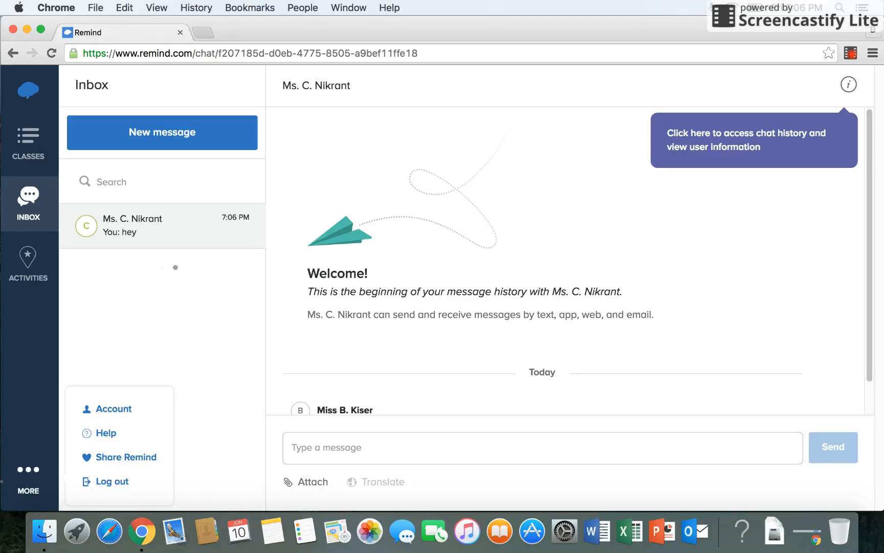
left_click(106, 434)
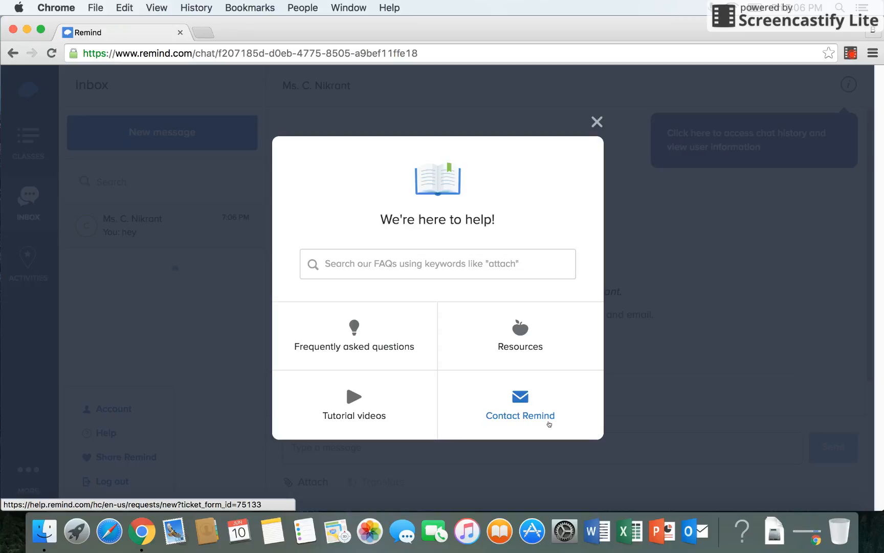
left_click(596, 122)
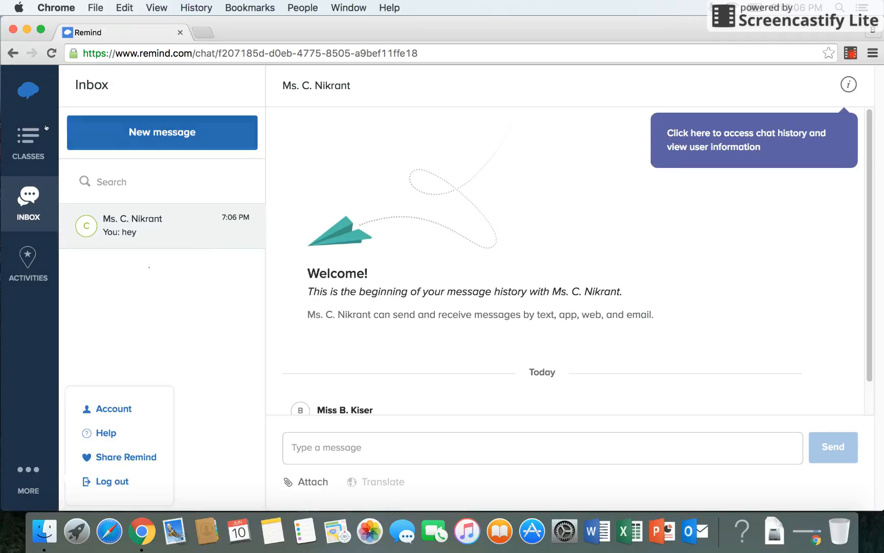
- Go back to the 1st Period class announcements page with the sent Field Trip activity
left_click(27, 121)
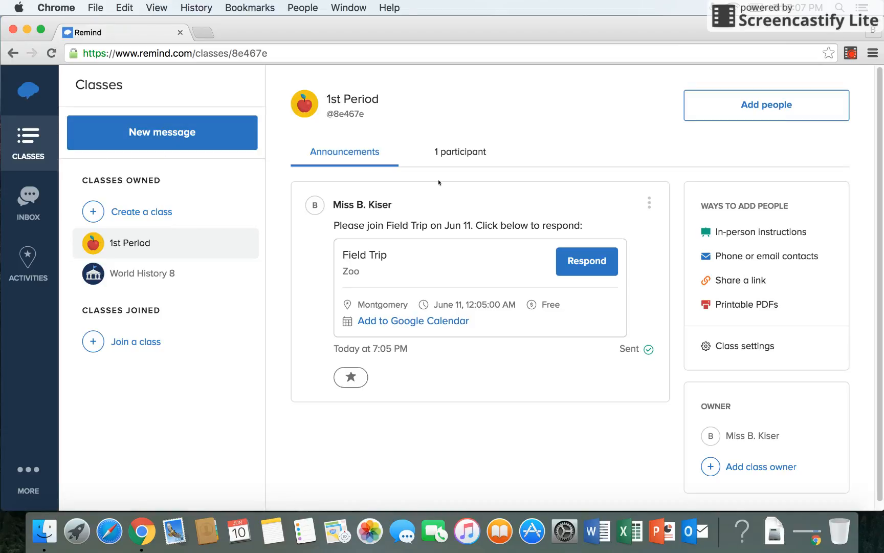
left_click(852, 53)
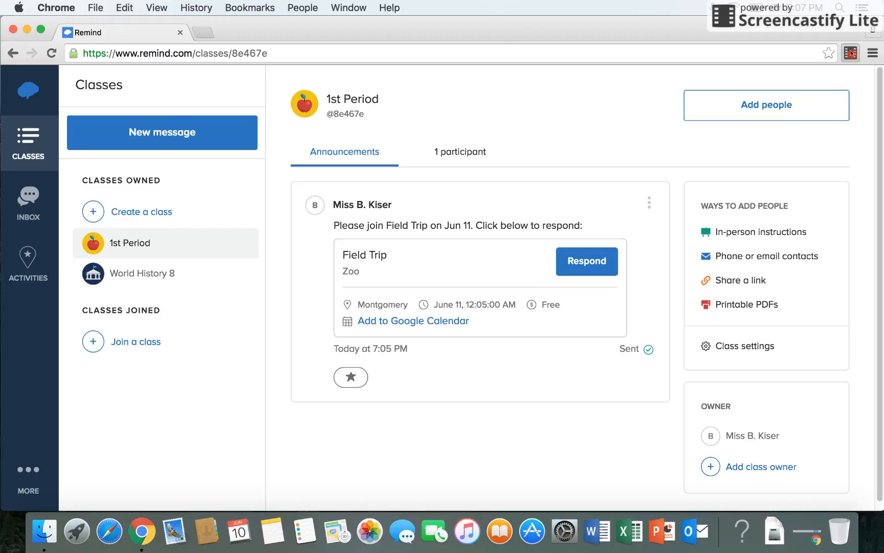